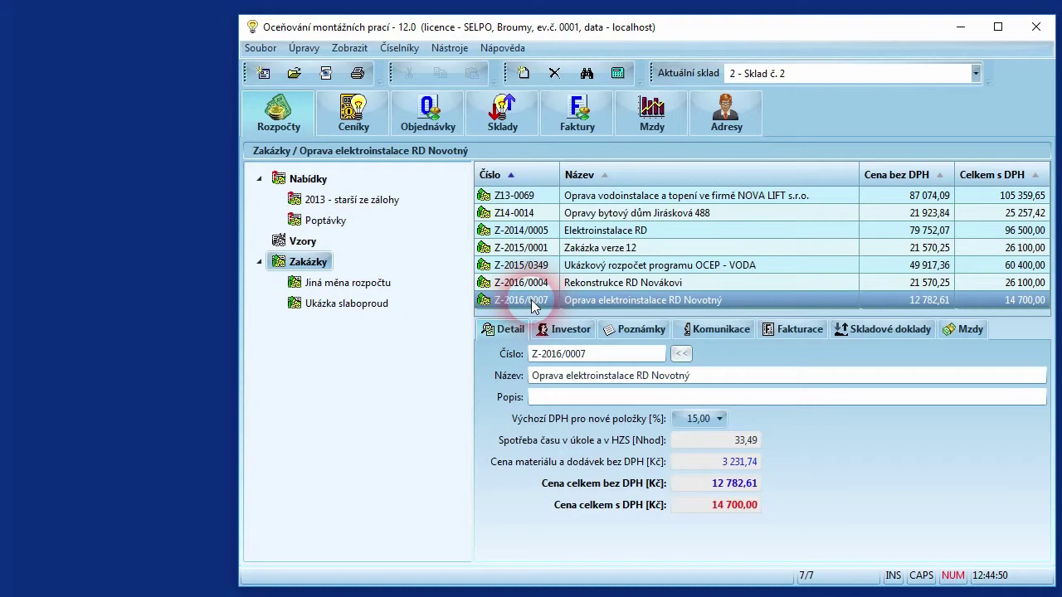
Preview the printed list of Zakázky budgets by group through to the final totals and close the preview
click(326, 73)
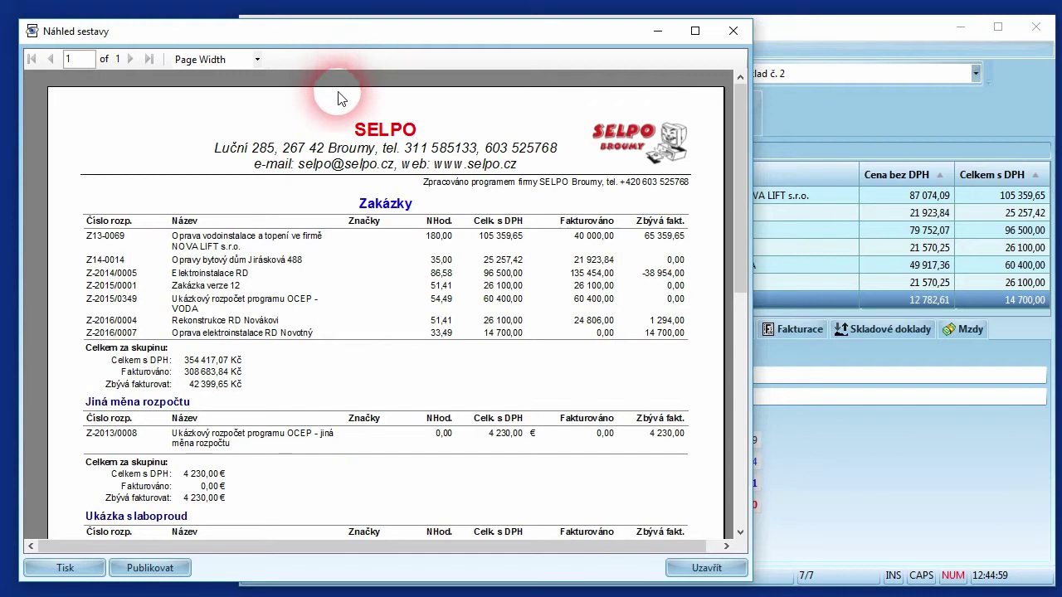
scroll(316, 193, down, 7)
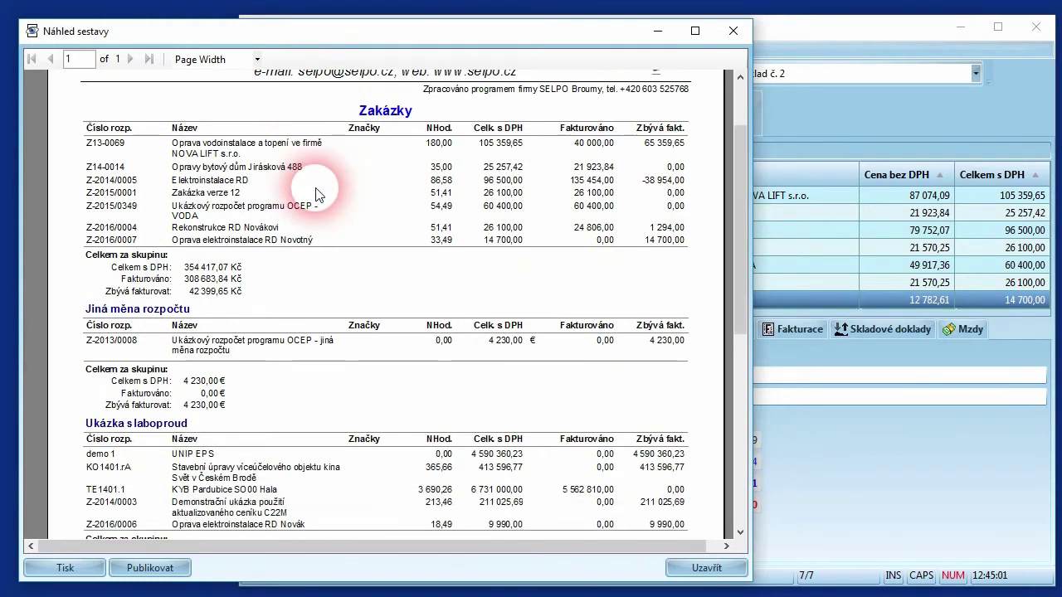
scroll(316, 194, down, 2)
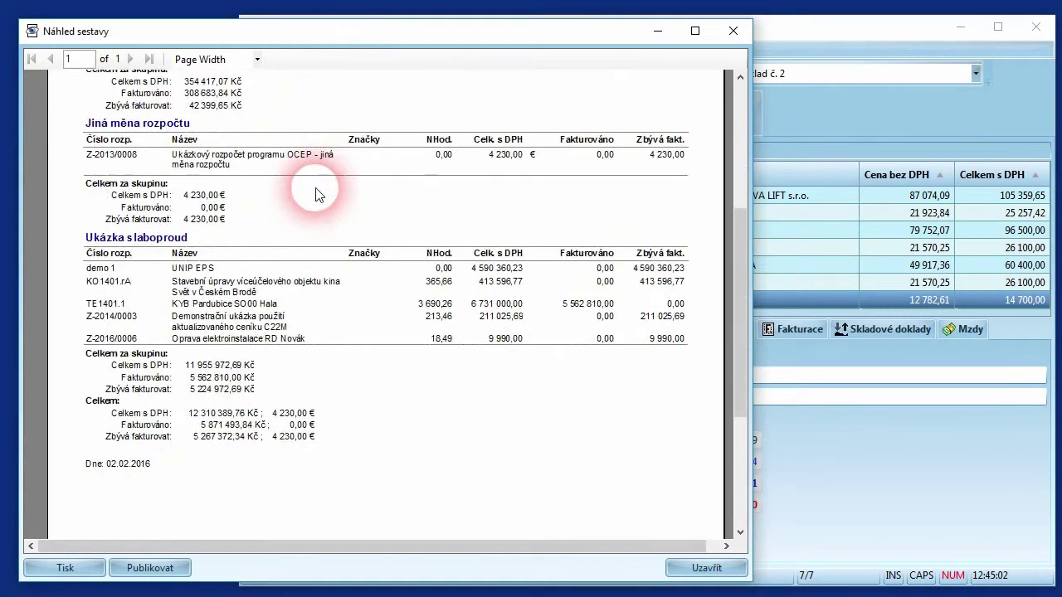
scroll(316, 193, up, 8)
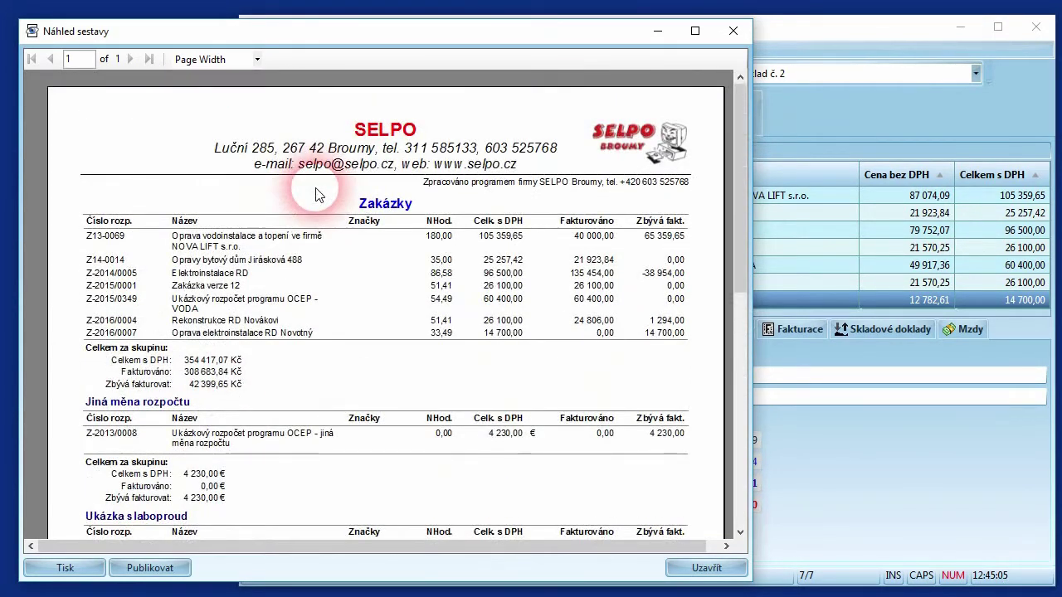
click(734, 32)
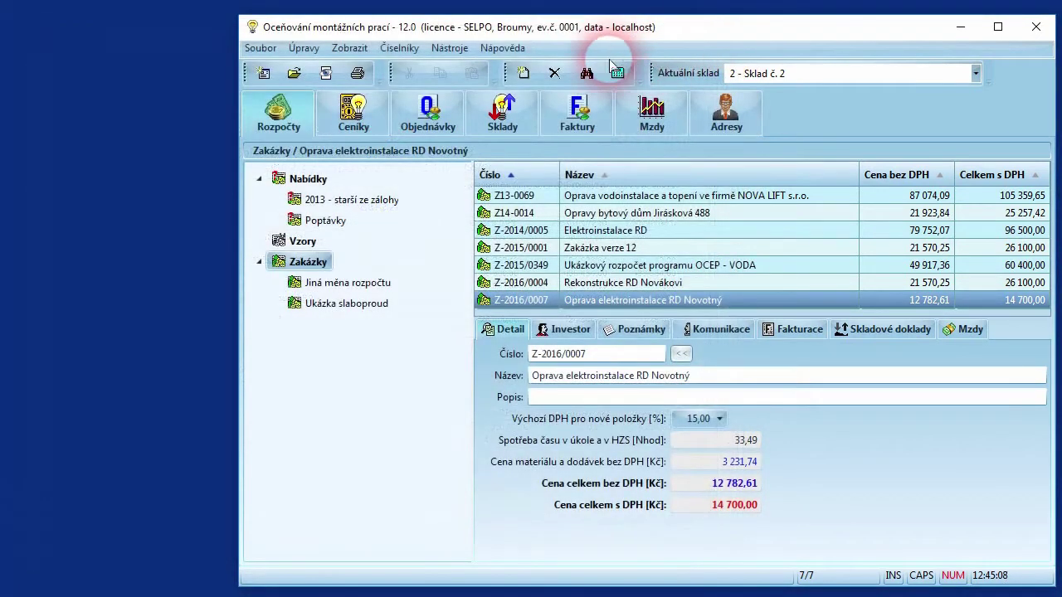
Turn off the Skupiny display and preview the Zakázky list without groups
click(348, 48)
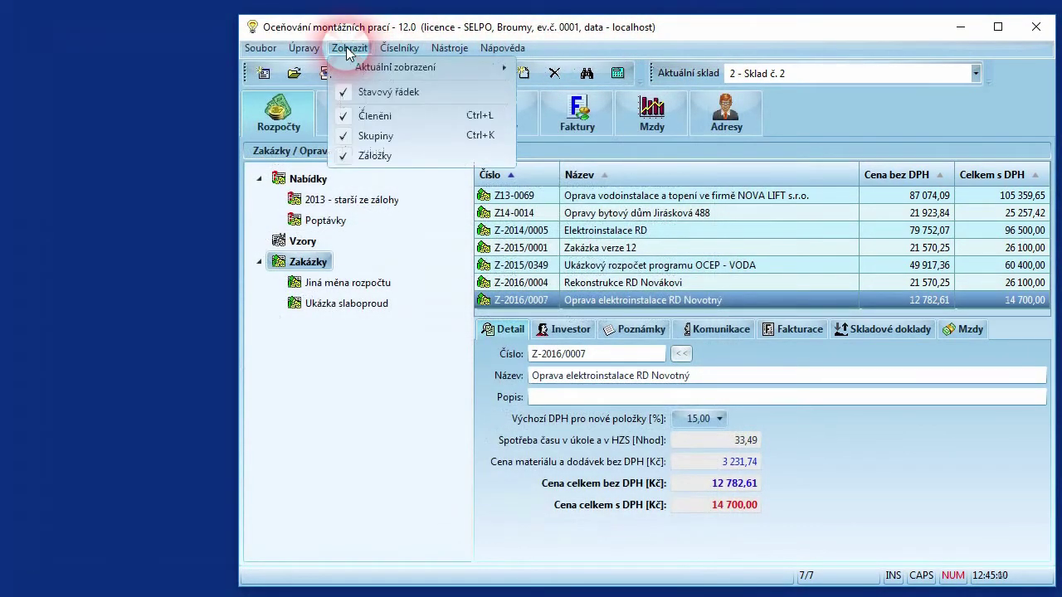
click(375, 137)
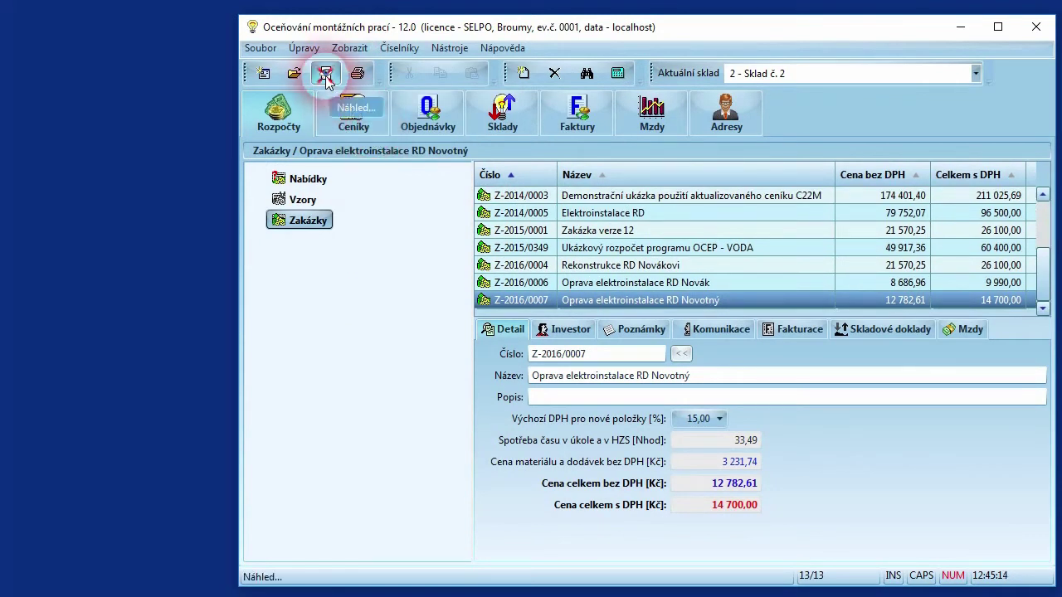
click(326, 75)
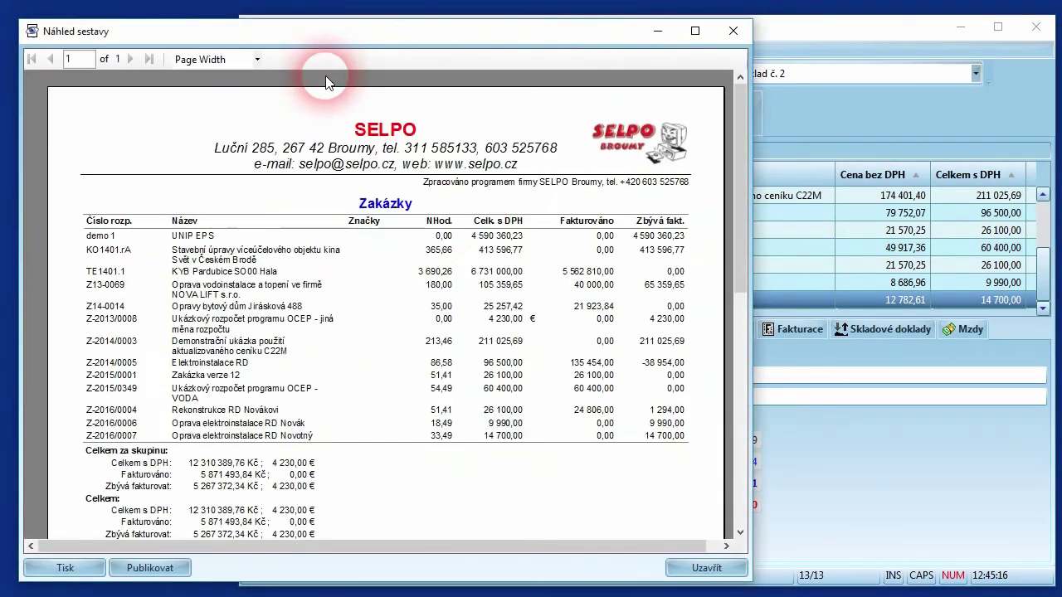
scroll(326, 82, down, 1)
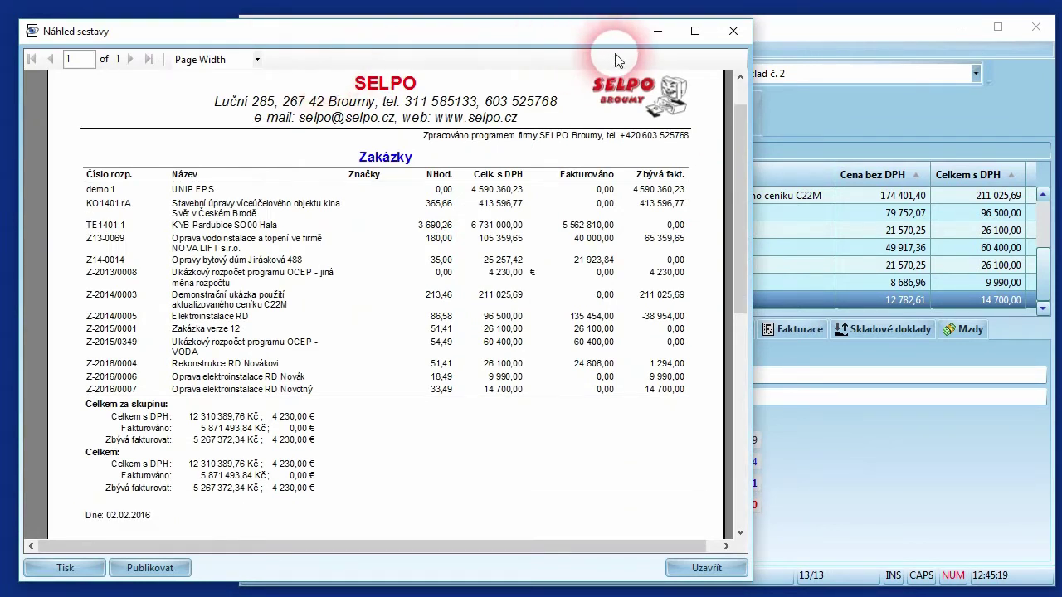
click(737, 36)
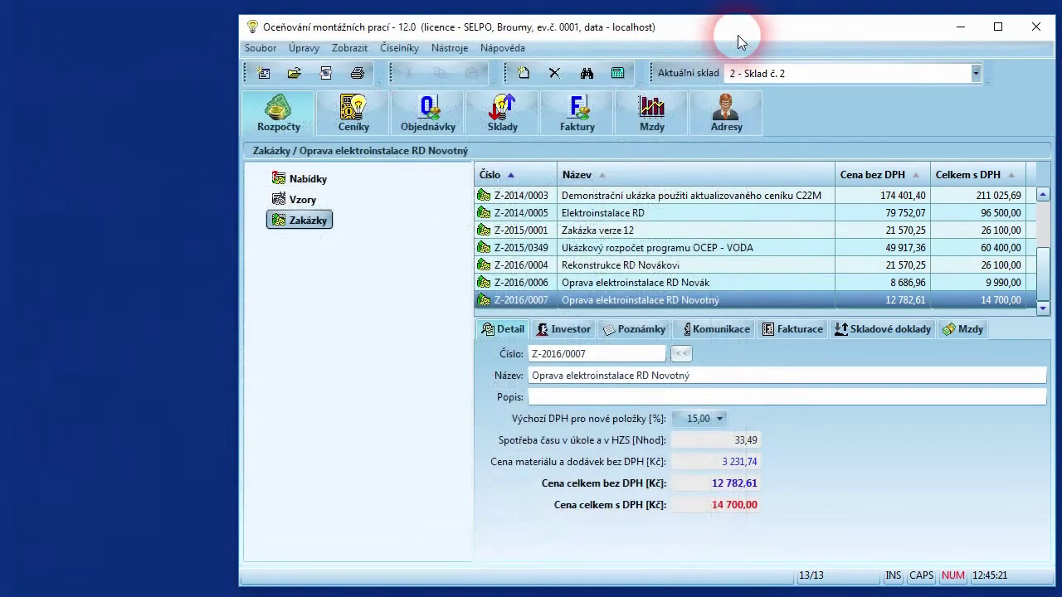
Turn the Skupiny display back on and open the print settings for the Seznam rozpočtů report
click(350, 50)
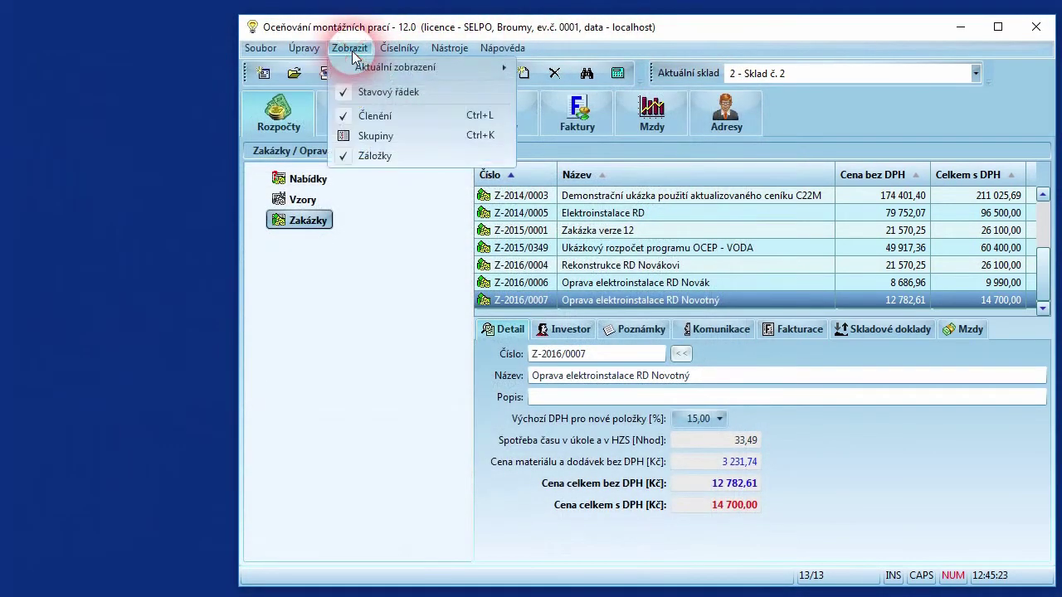
click(374, 138)
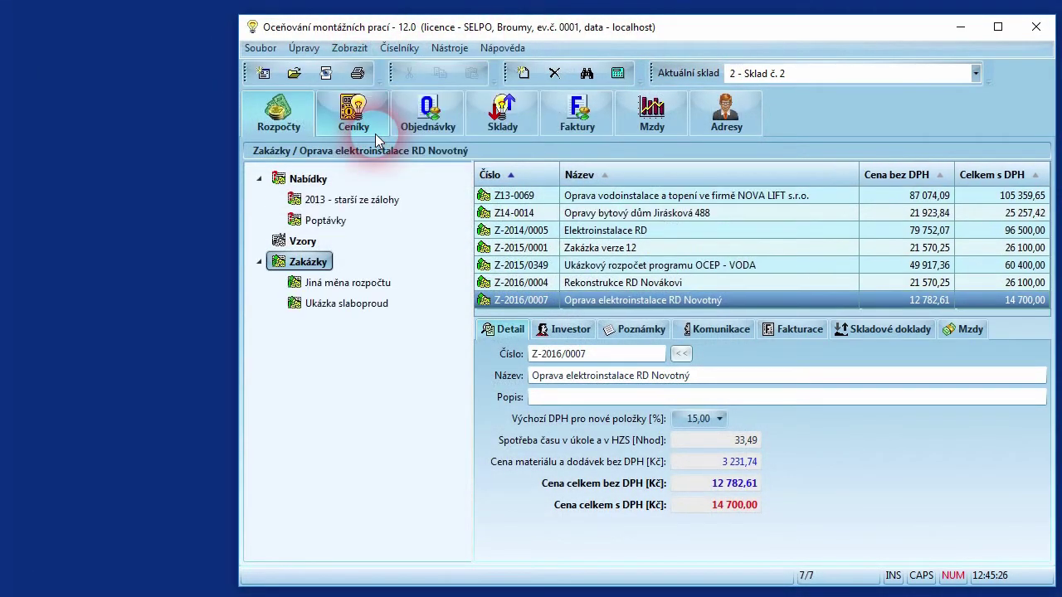
click(357, 75)
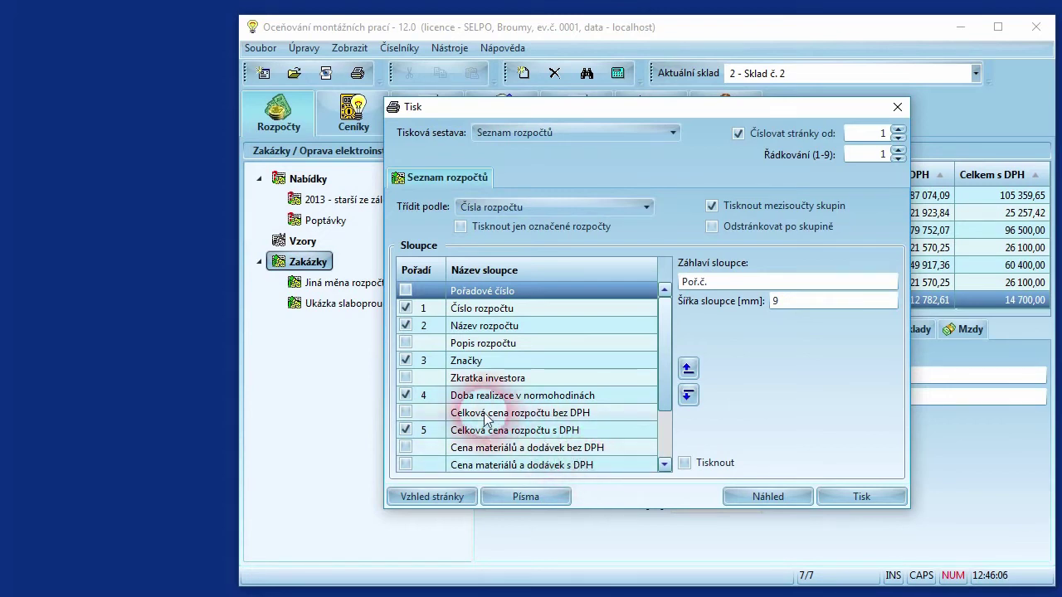
Try excluding the Značky column from the report and moving it three places down the order, reverting both changes
click(407, 361)
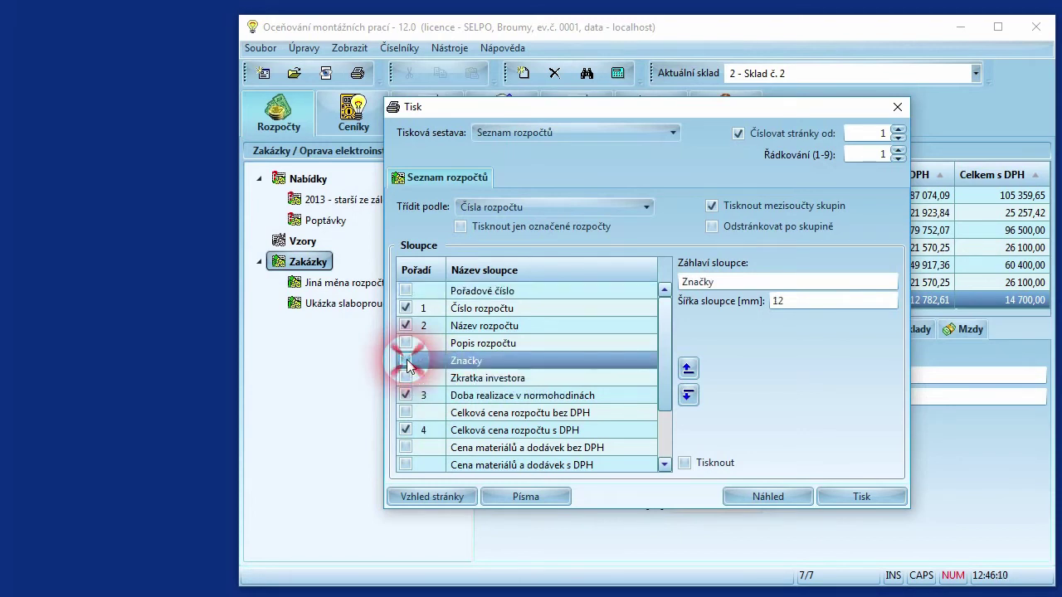
click(406, 360)
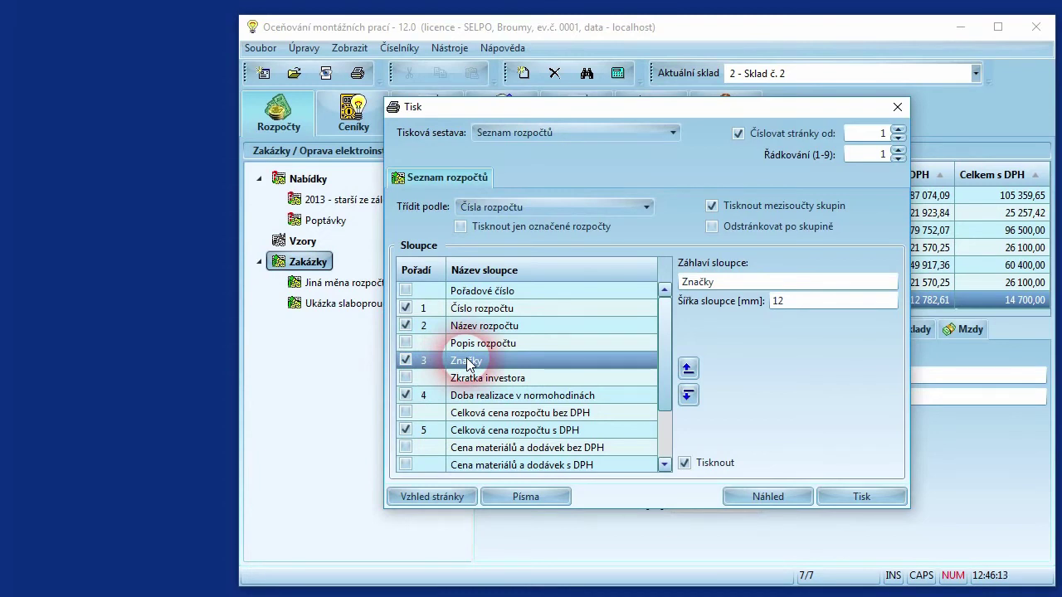
drag(467, 363, 697, 400)
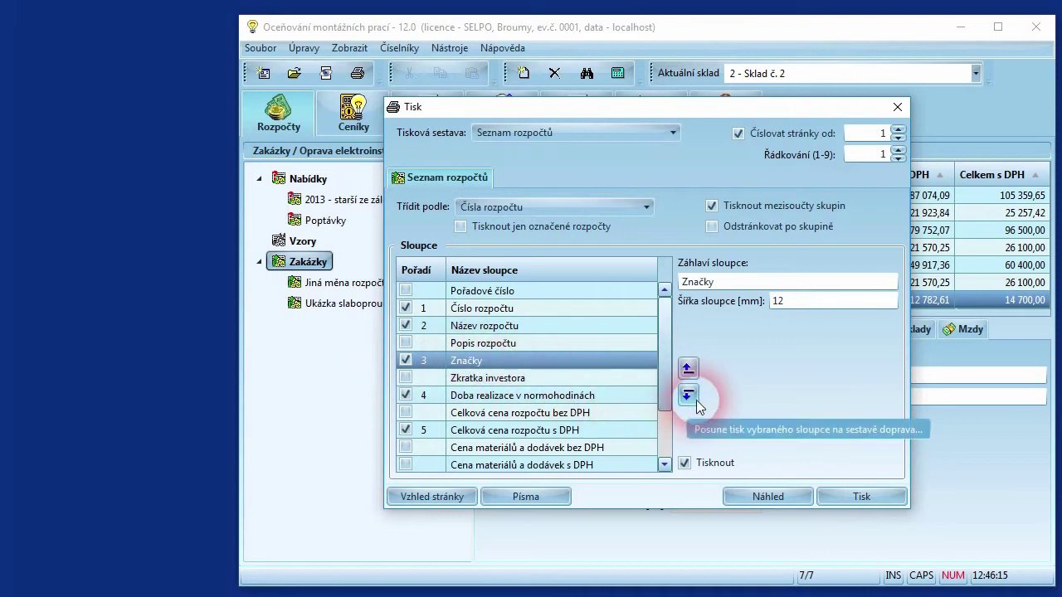
click(688, 397)
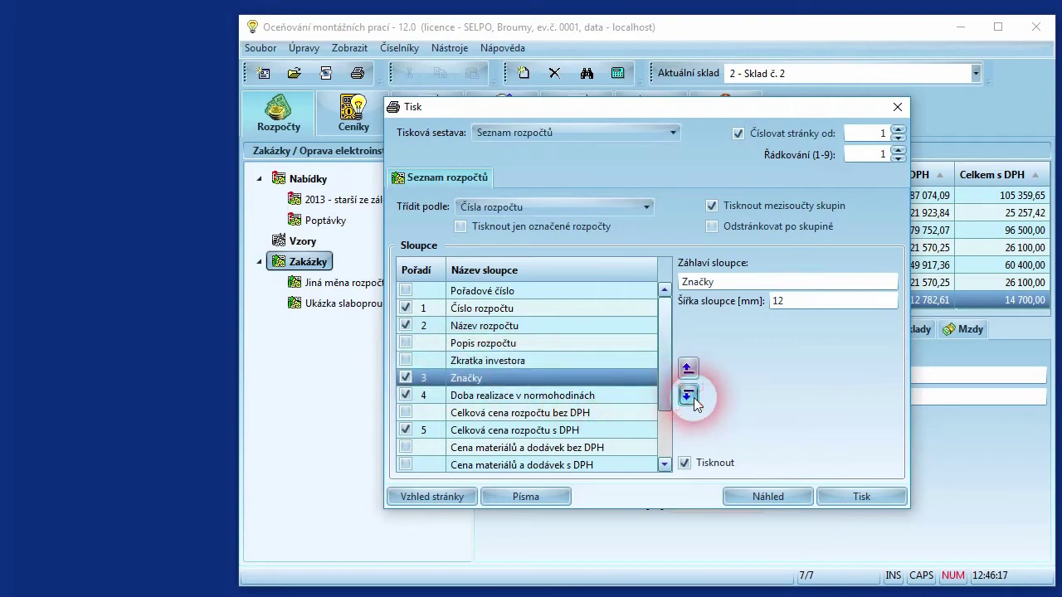
click(688, 397)
click(688, 396)
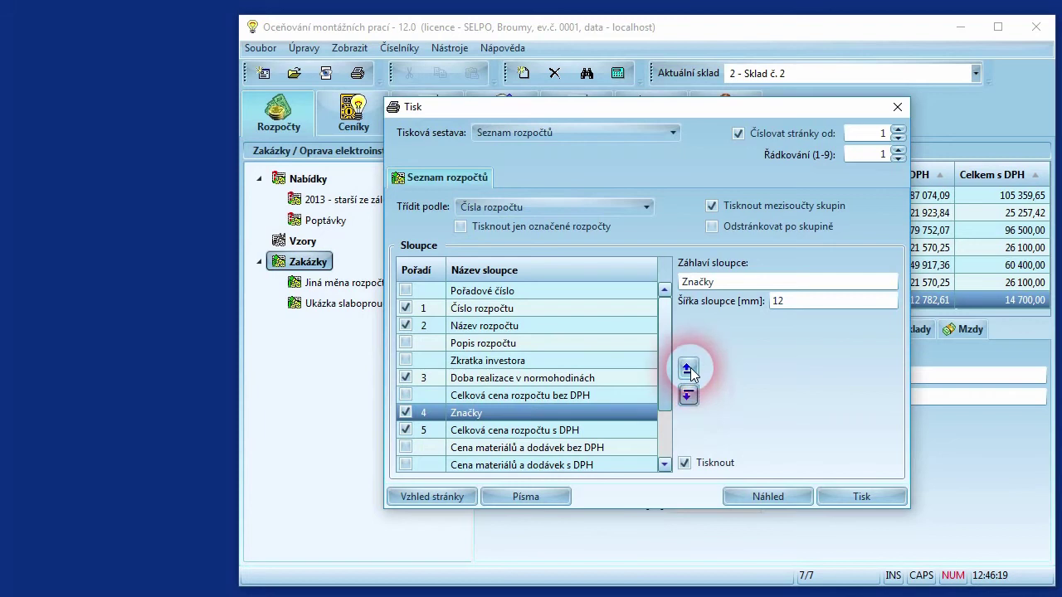
click(688, 368)
click(689, 370)
click(688, 369)
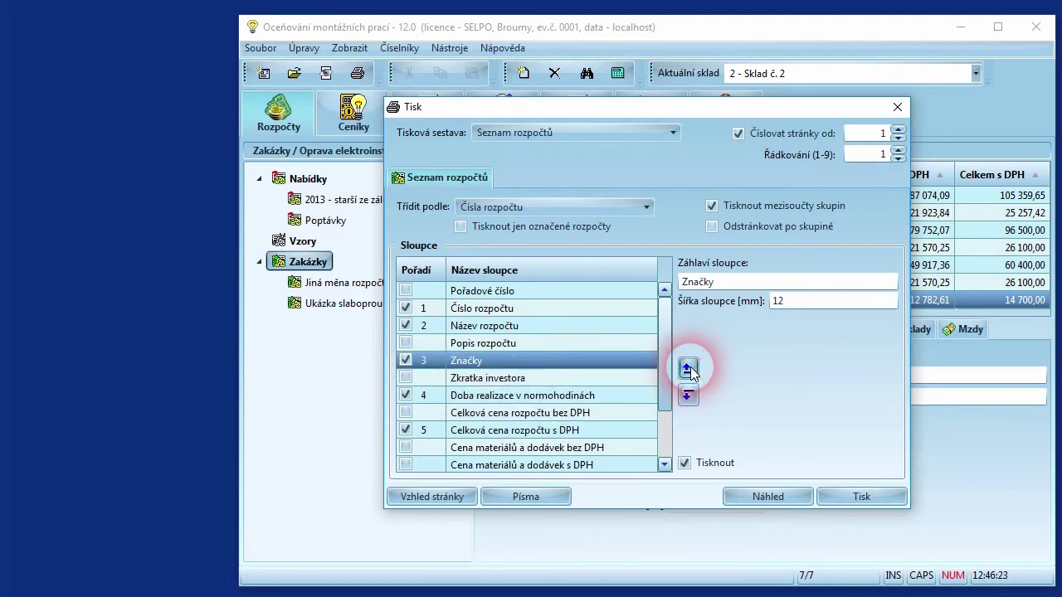
Examine the heading and width settings of the Značky column and the totals printing choices for Celková cena rozpočtu s DPH
drag(735, 282, 673, 285)
drag(795, 308, 751, 309)
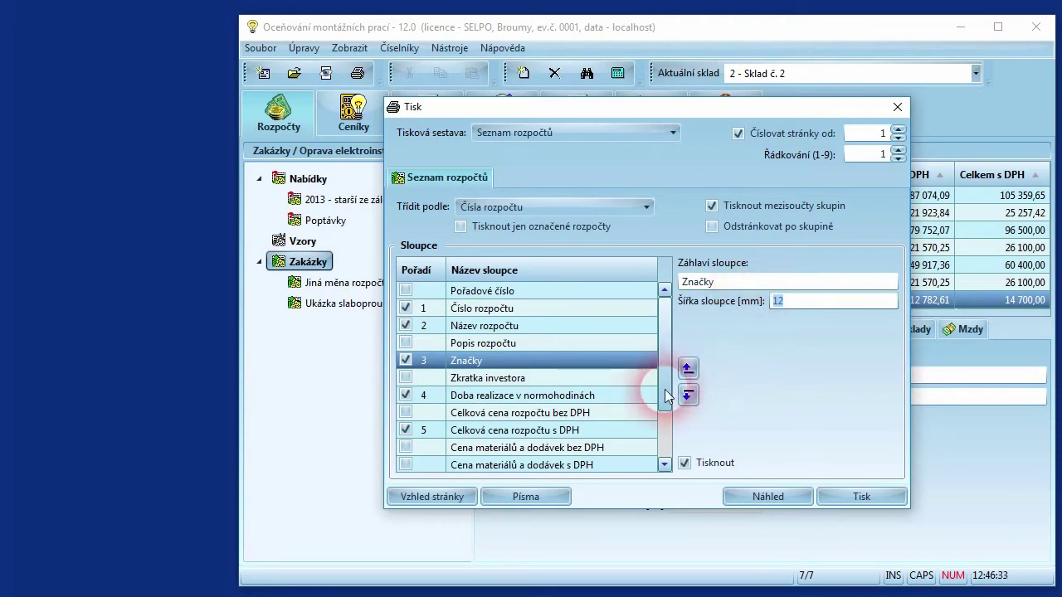
click(620, 430)
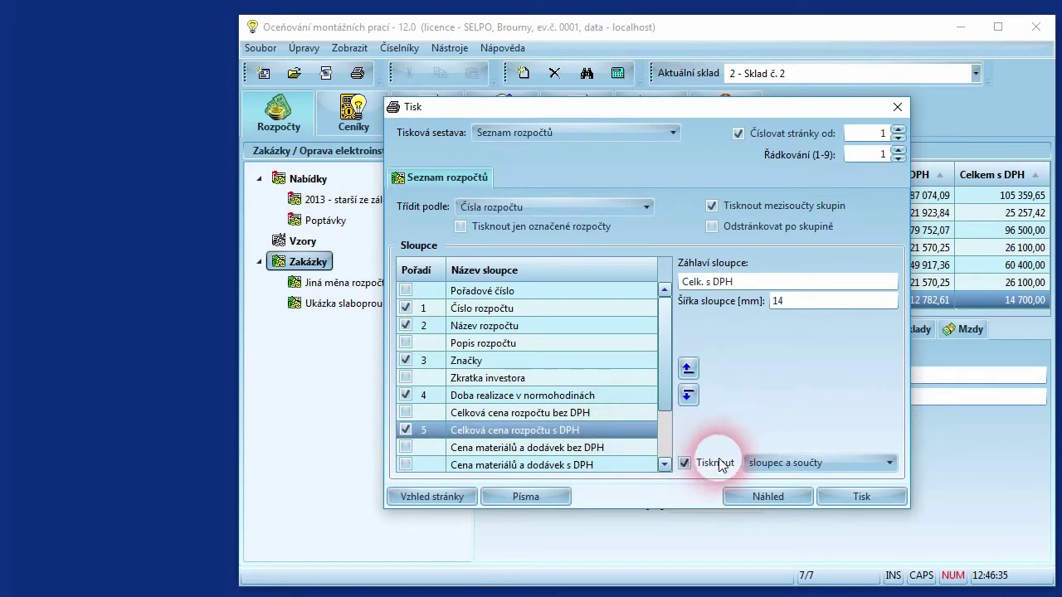
click(819, 465)
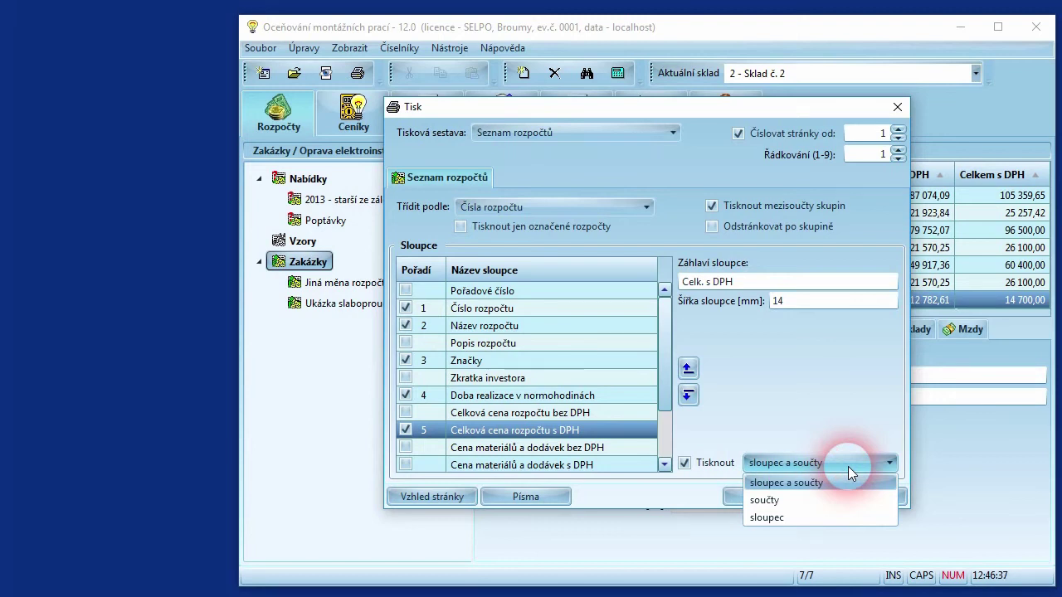
click(848, 467)
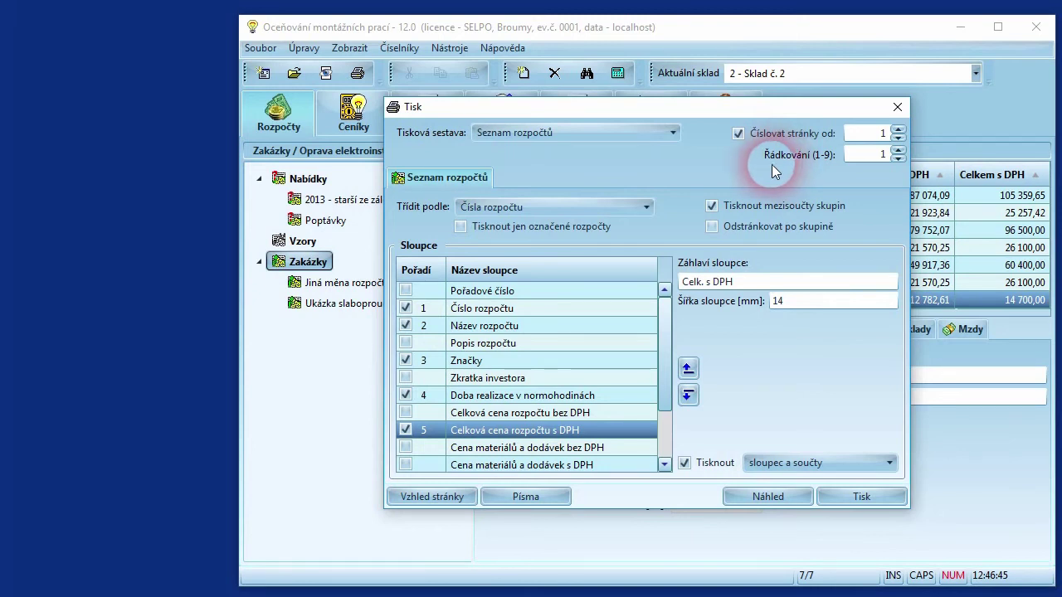
Review the report's page layout settings for paper, orientation and margins
click(432, 496)
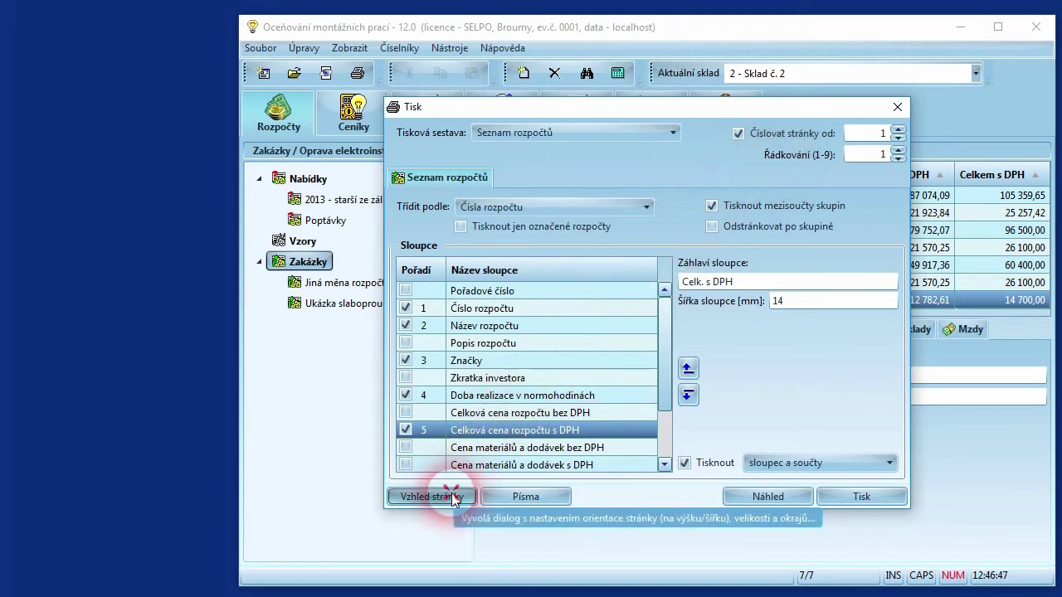
drag(307, 0, 322, 107)
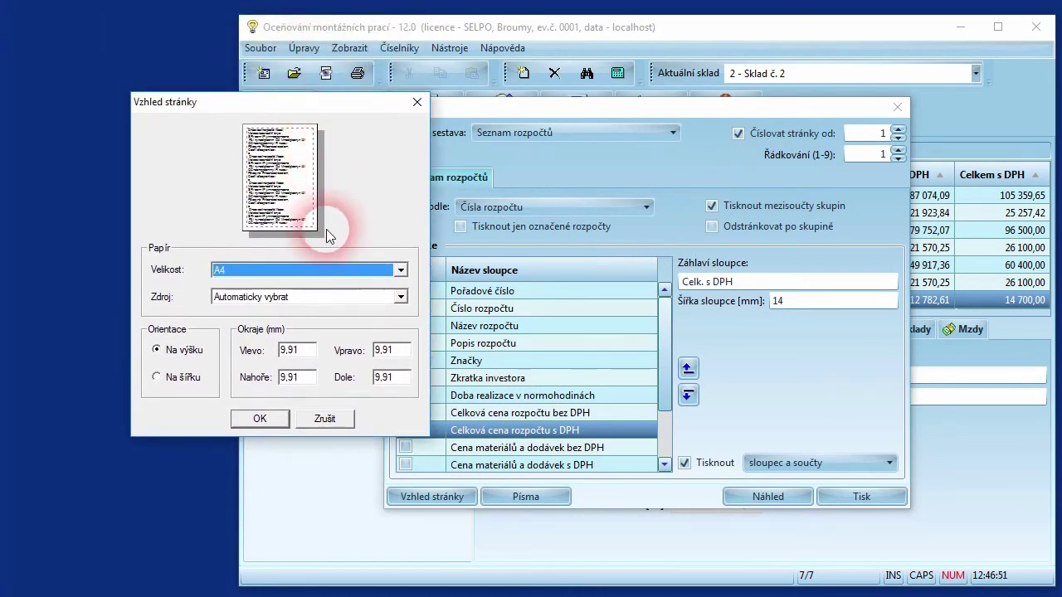
click(281, 420)
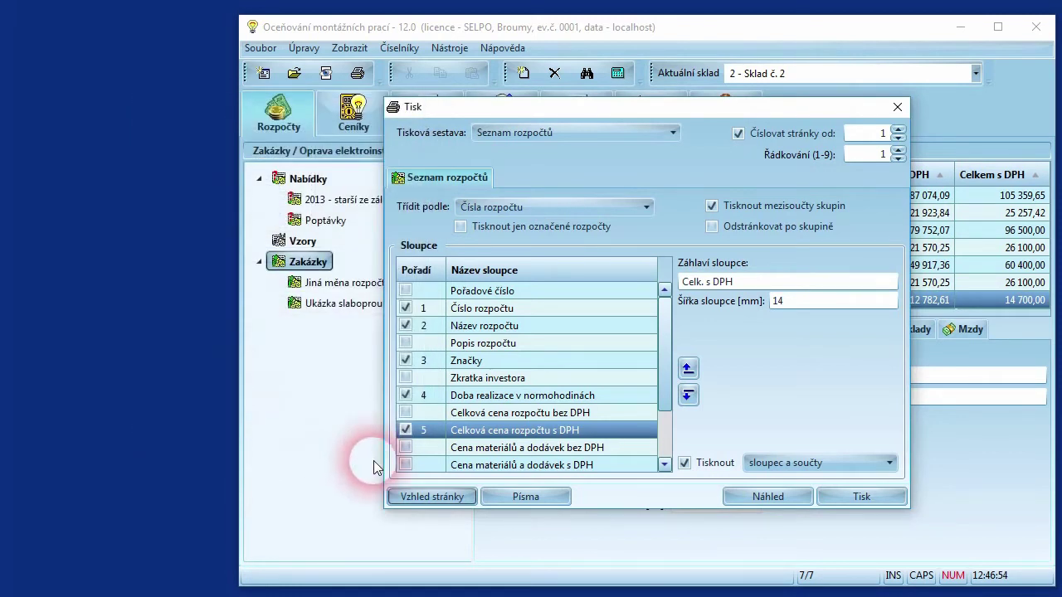
Review the report fonts, including the font and colour settings for Název firmy v záhlaví, and leave without saving changes
click(512, 498)
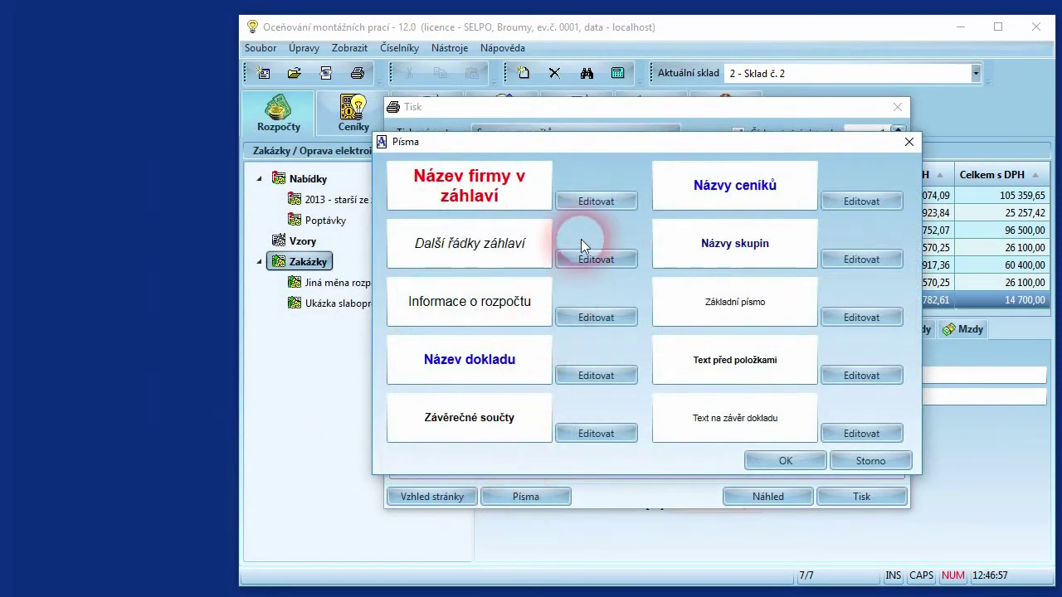
click(595, 199)
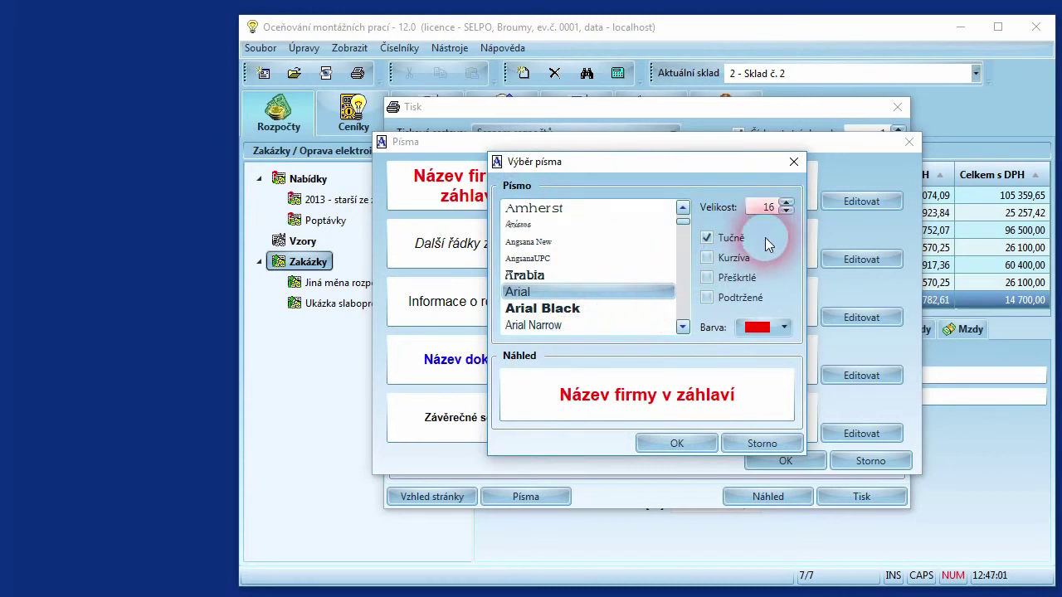
click(785, 328)
click(785, 329)
click(676, 443)
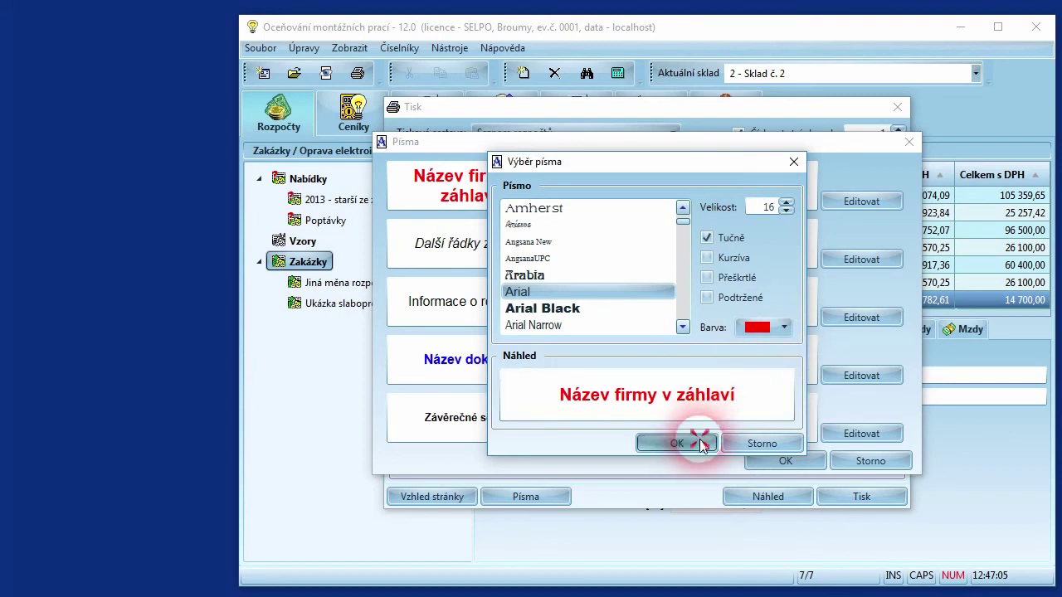
click(867, 462)
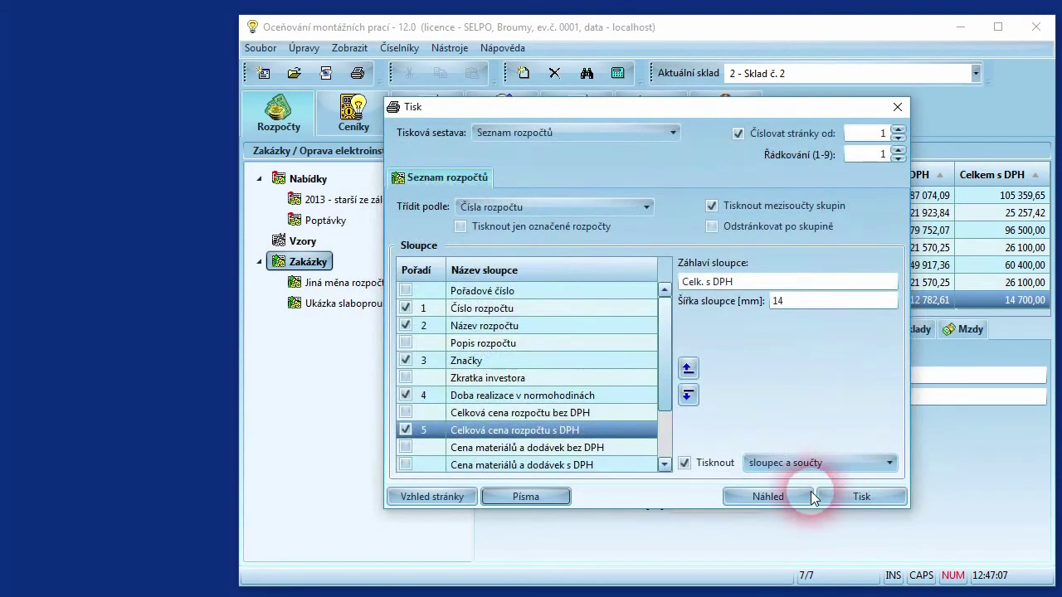
Preview the Seznam rozpočtů report with the current print settings and look through it to the totals
click(782, 499)
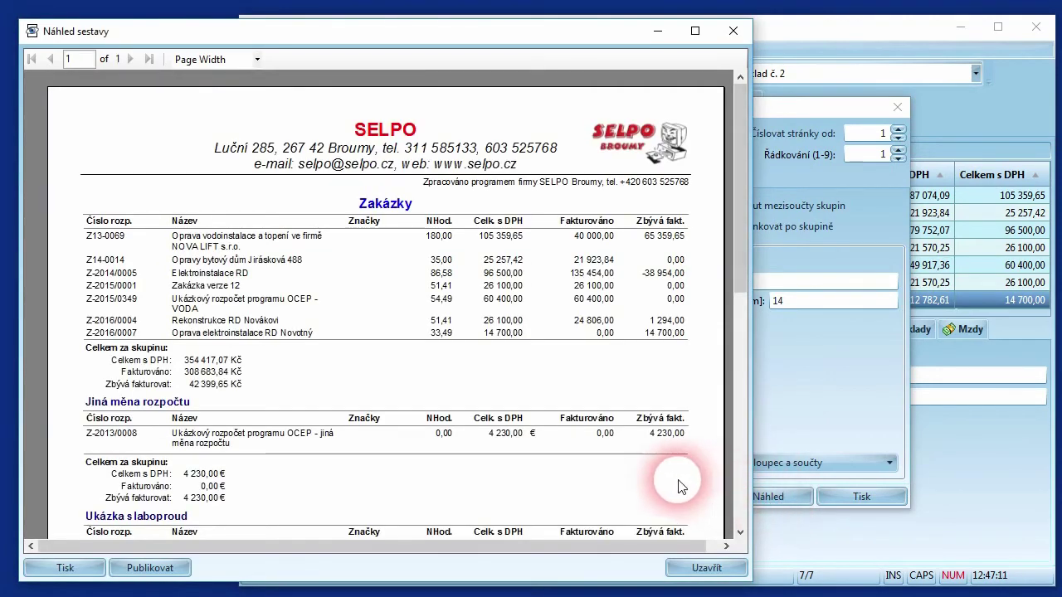
scroll(556, 438, down, 5)
scroll(555, 439, down, 1)
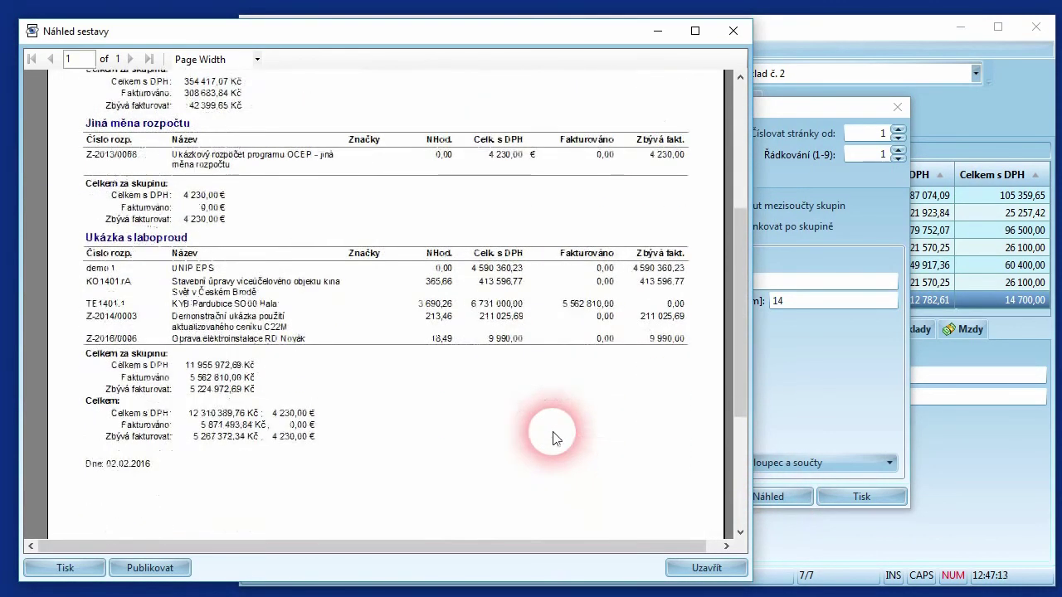
scroll(556, 439, up, 6)
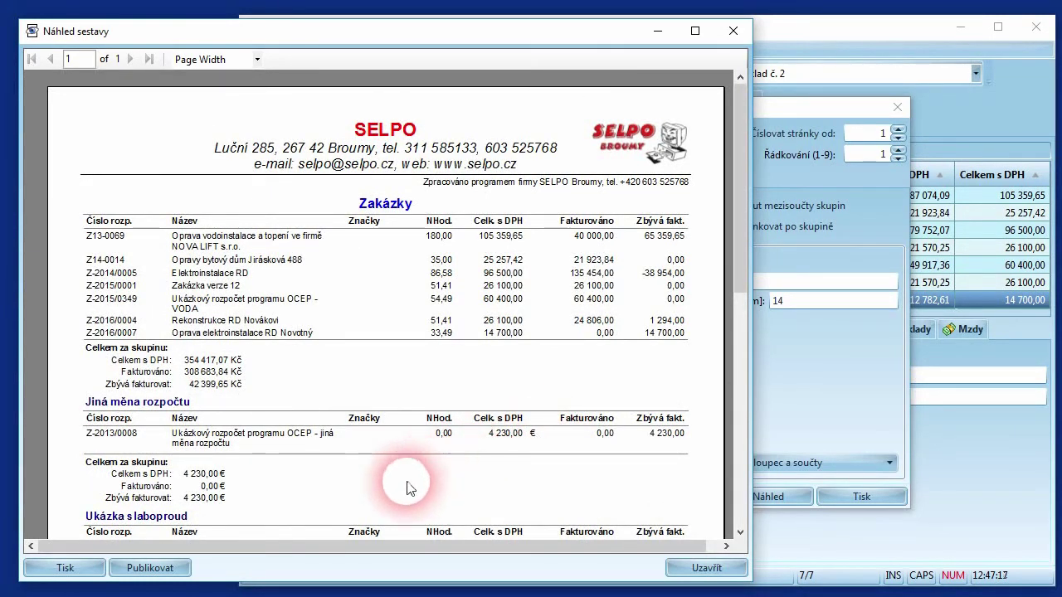
Review the file formats offered for publishing the Seznam rozpočtů report, leave without exporting and close the preview
click(156, 570)
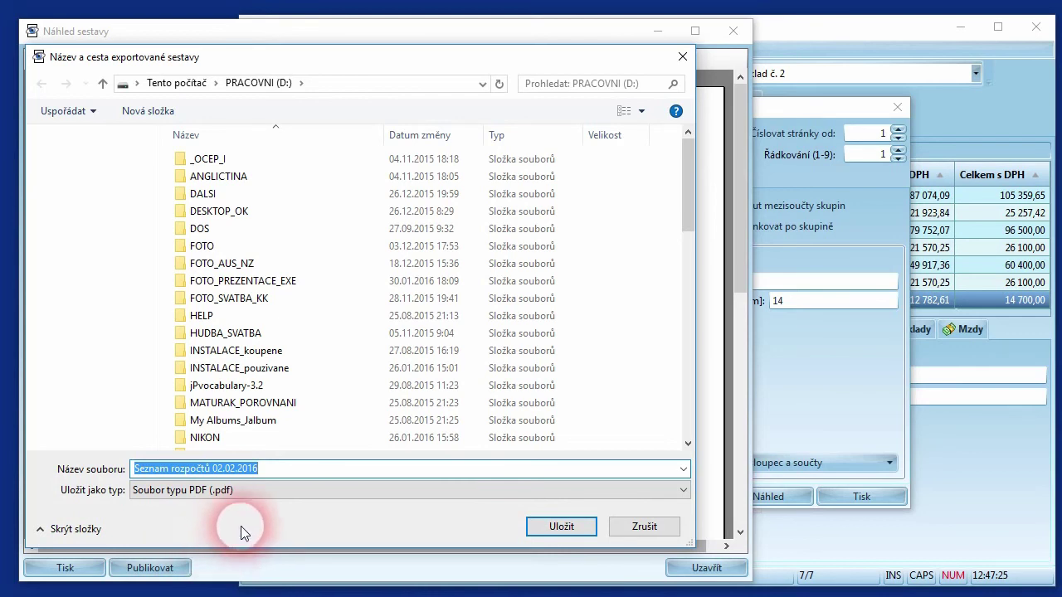
click(296, 489)
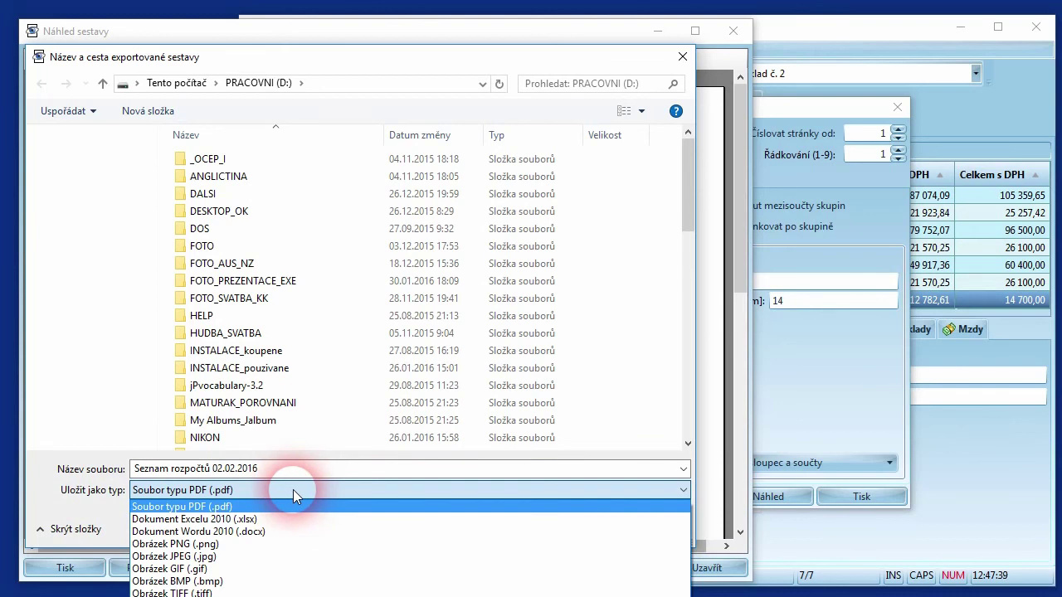
click(293, 490)
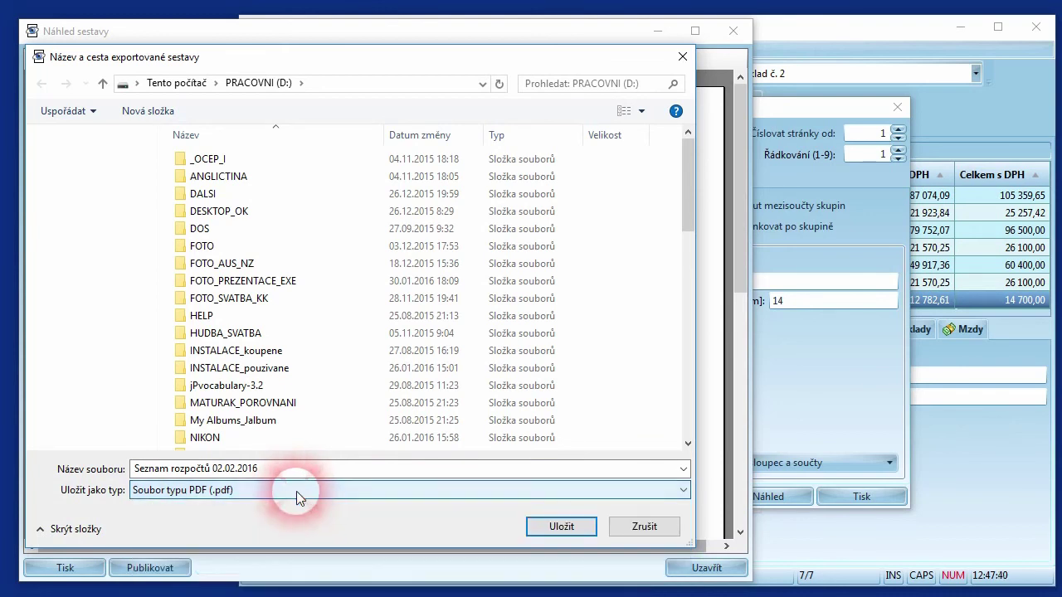
click(633, 528)
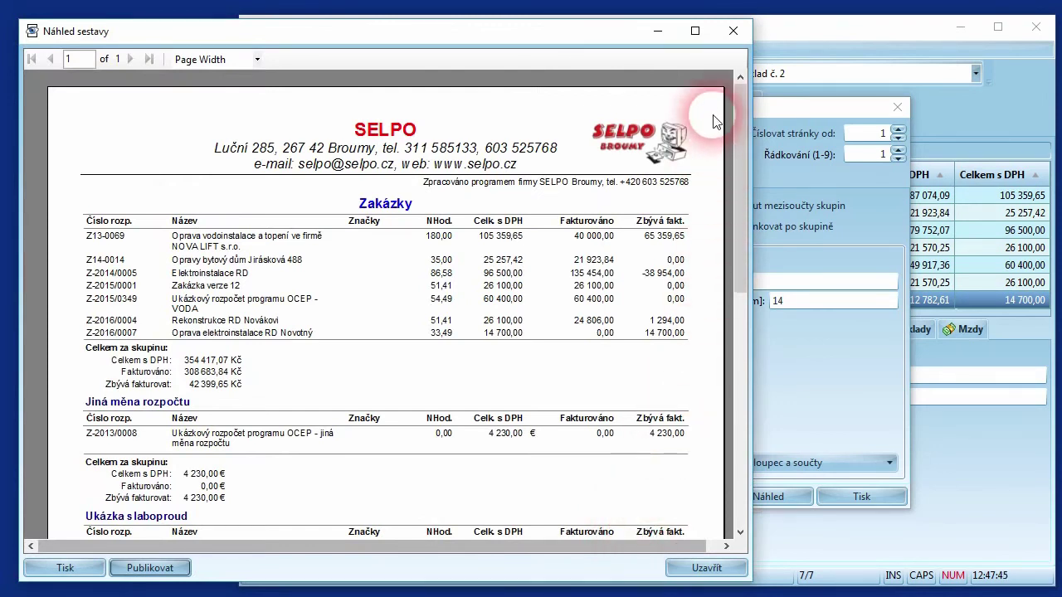
click(738, 33)
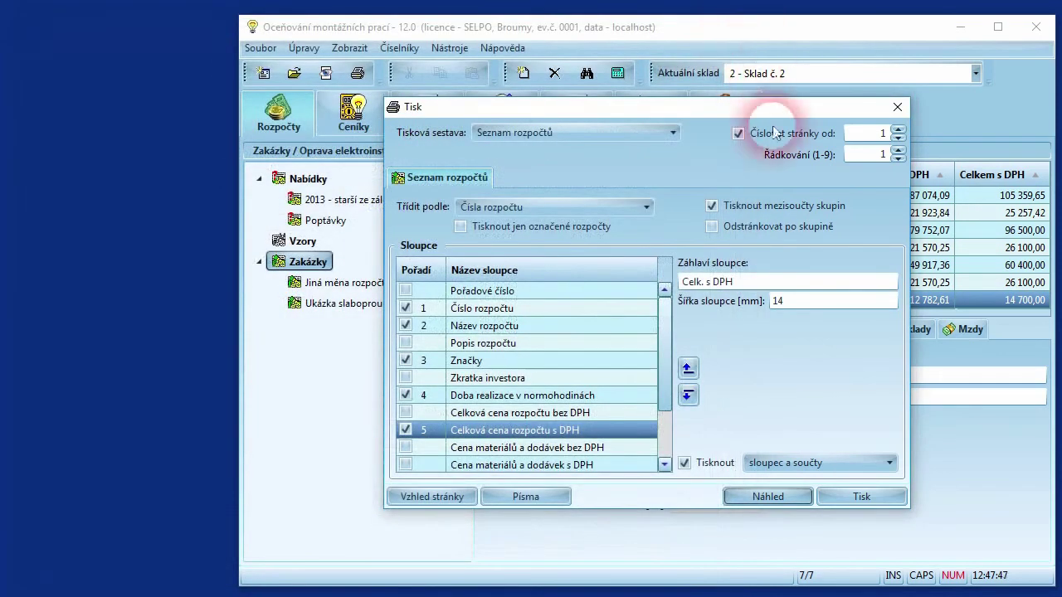
Examine the printer selection and number of copies for printing the Seznam rozpočtů report, and leave without printing
click(880, 501)
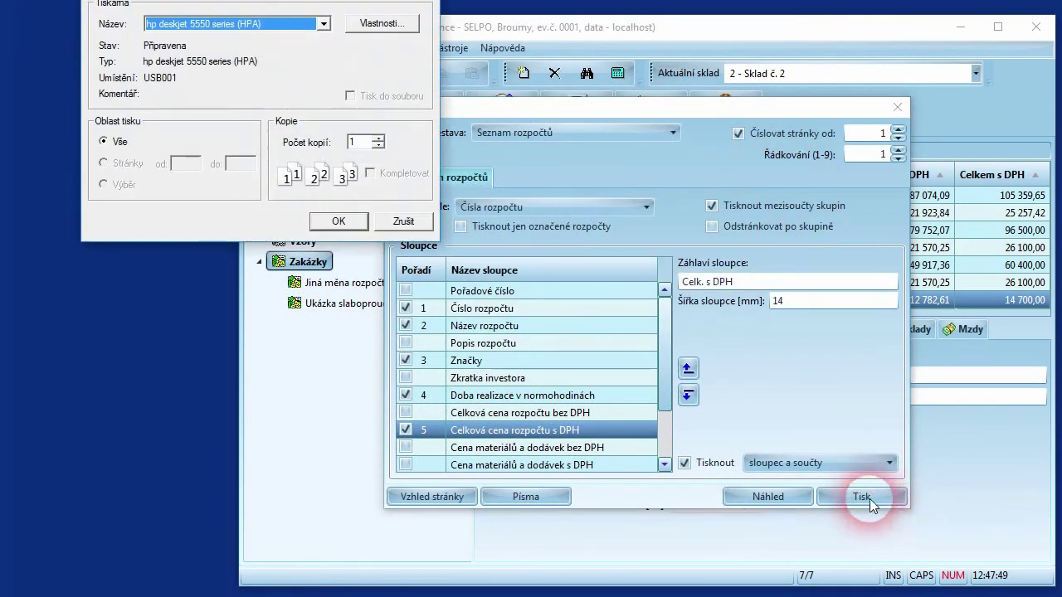
drag(202, 4, 213, 130)
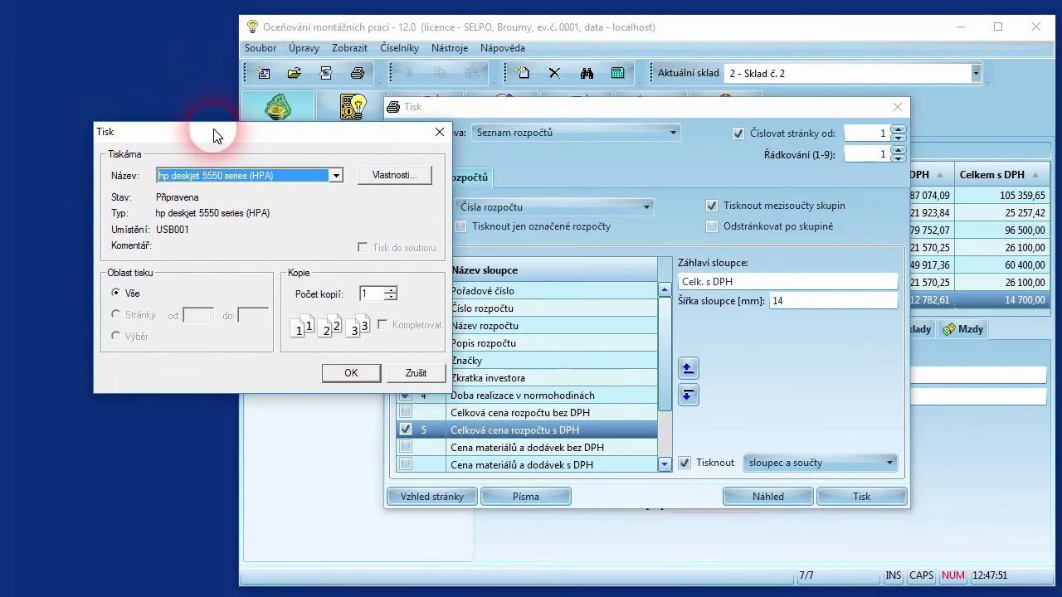
click(278, 163)
click(338, 179)
click(337, 178)
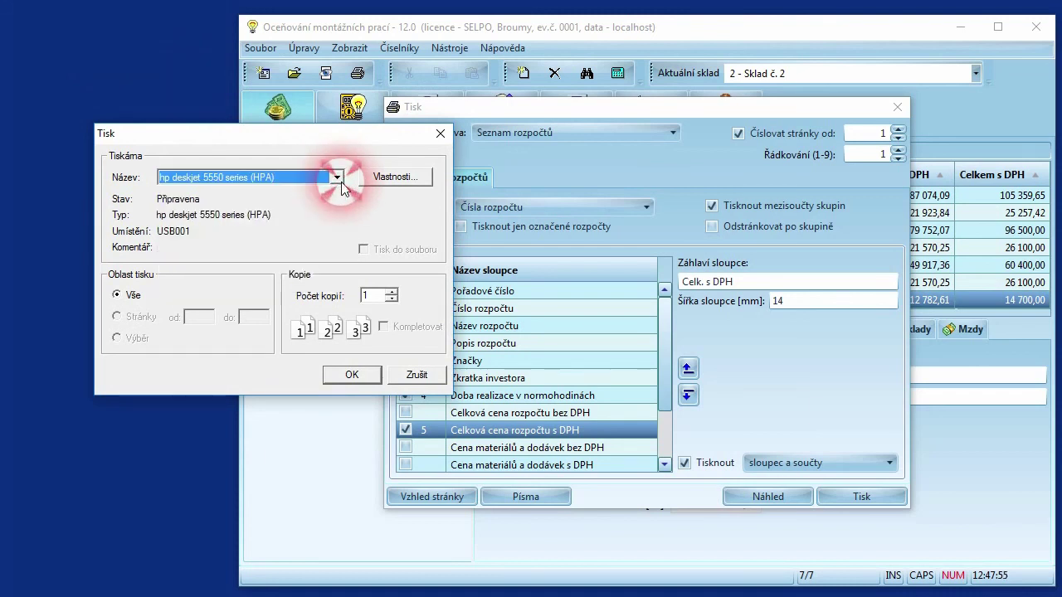
double_click(372, 296)
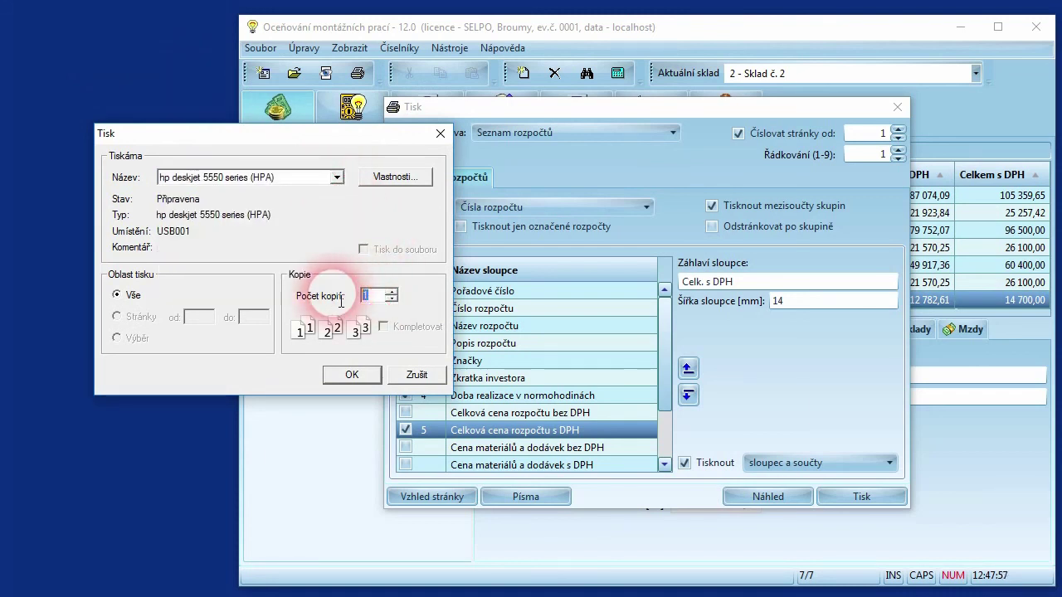
click(416, 375)
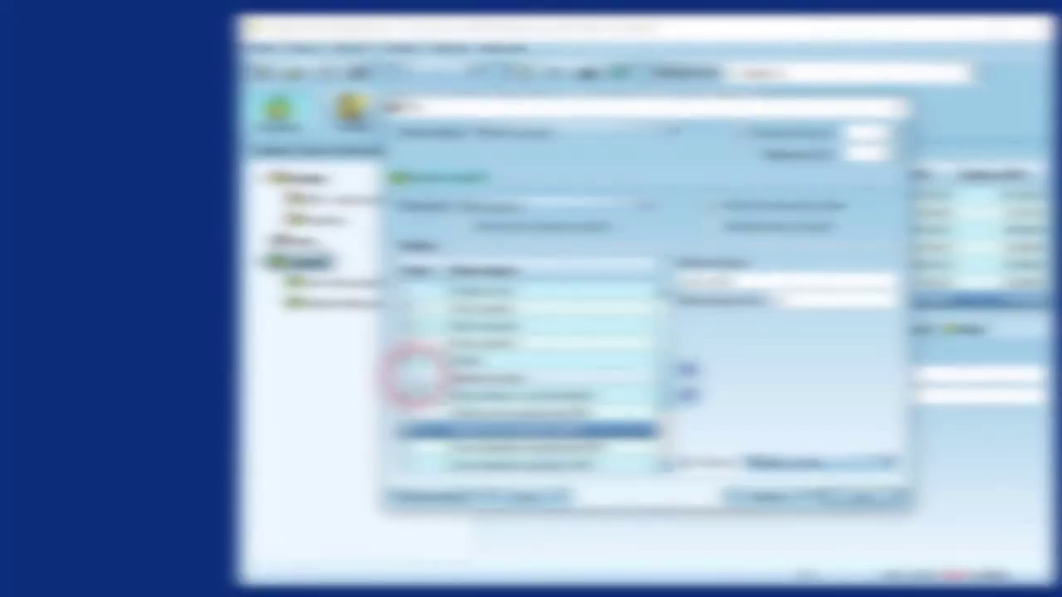